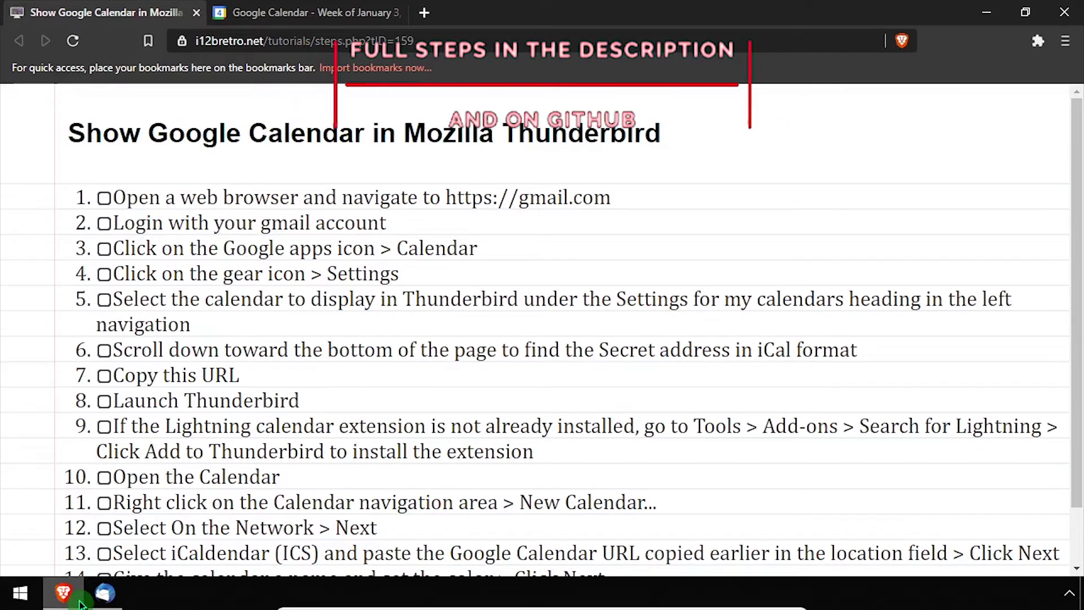
- Switch Brave to the Google Calendar tab showing the January 2021 week view
left_click(303, 10)
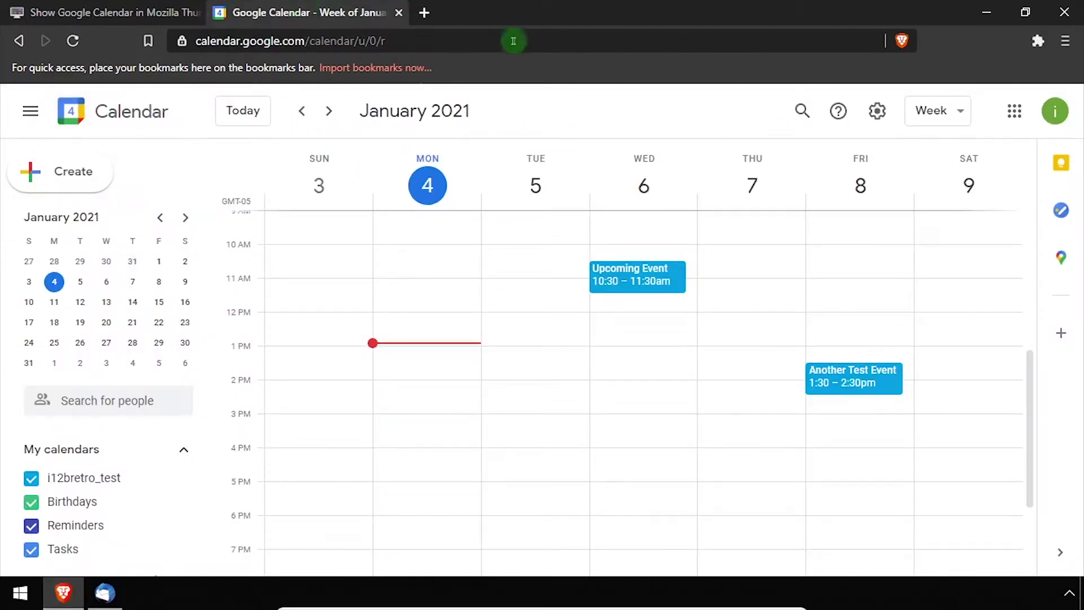
- Open the test calendar's page in Google Calendar settings
left_click(877, 114)
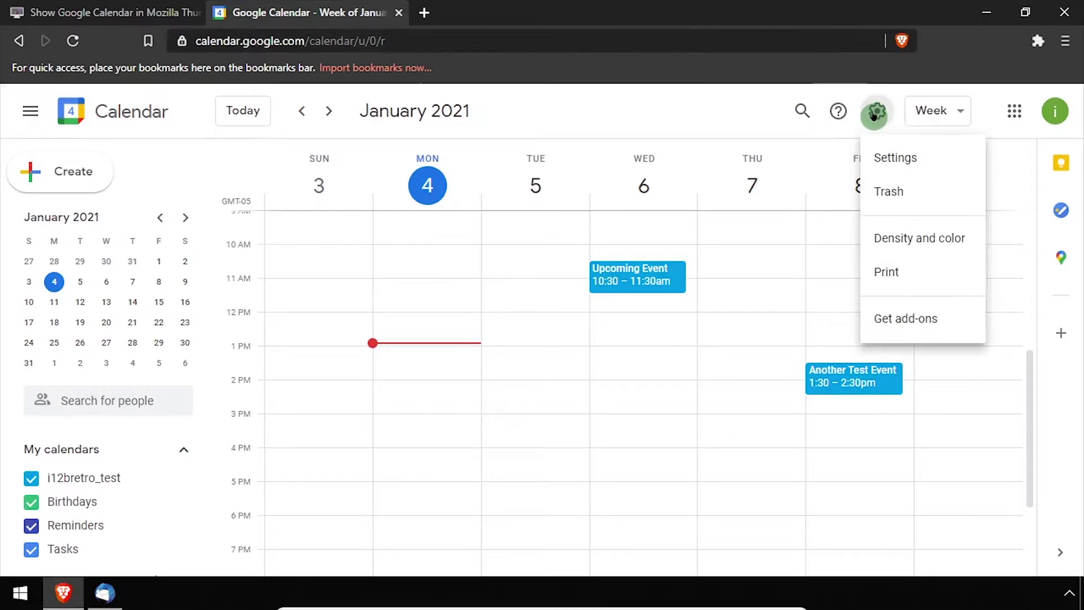
left_click(889, 160)
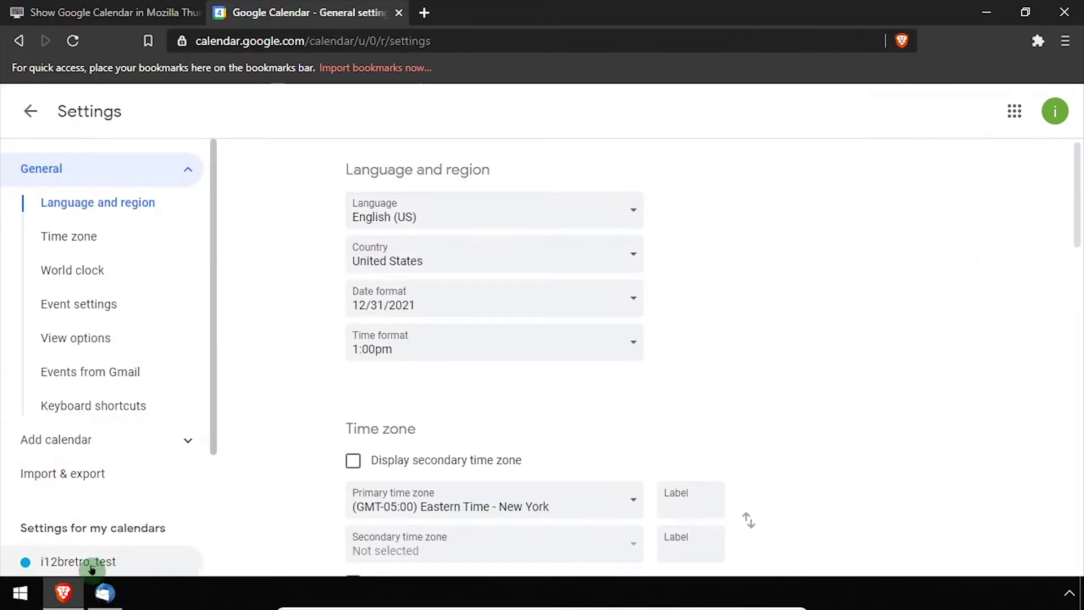
left_click(89, 570)
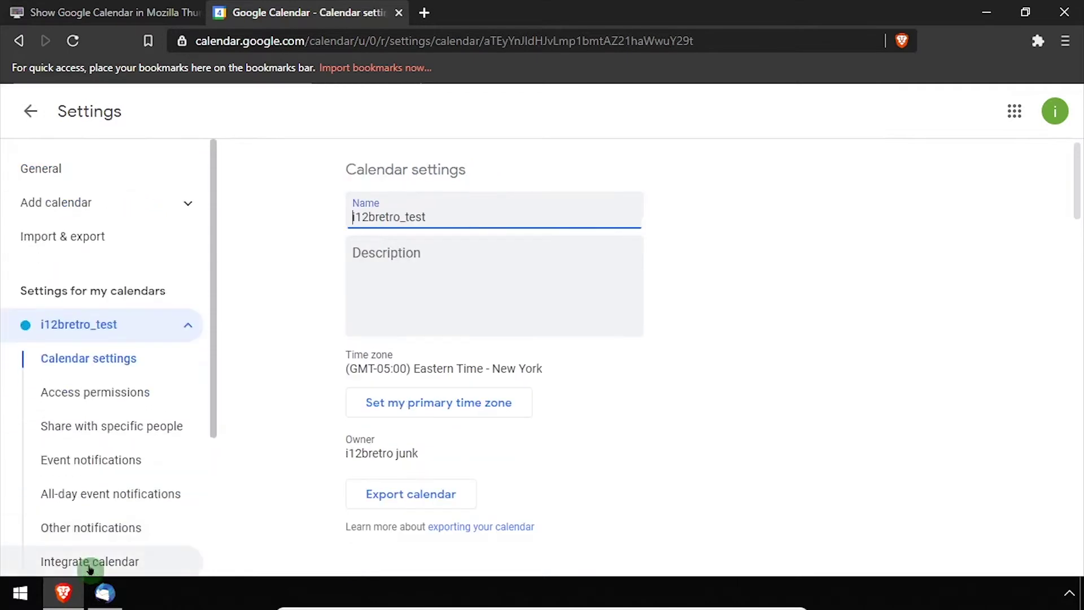
scroll(801, 446, "down", 10)
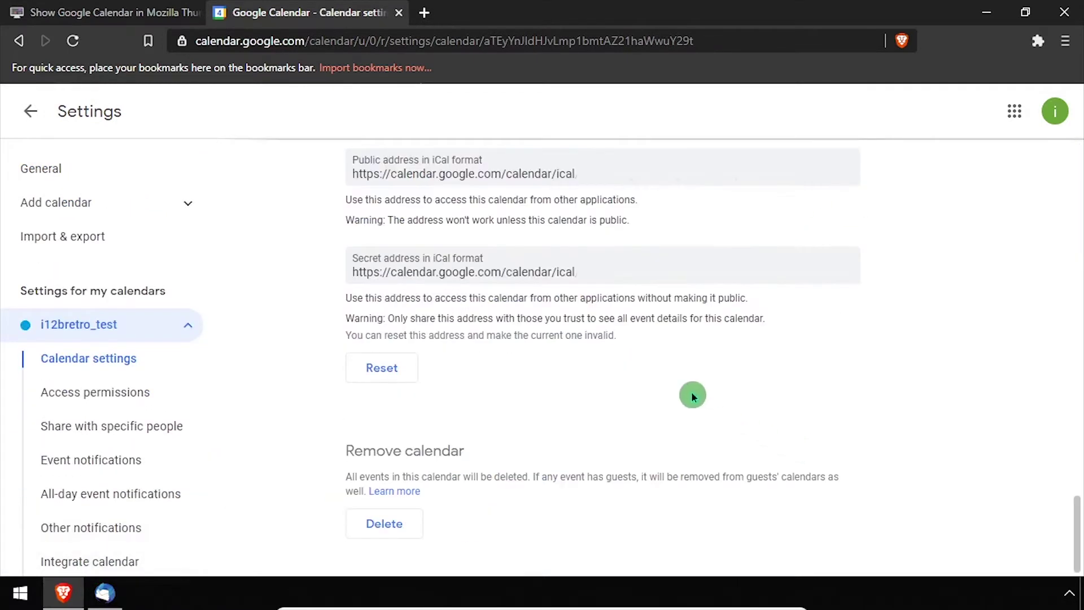
- Copy the test calendar's secret iCal address, then return to the tutorial and Thunderbird
left_click(620, 272)
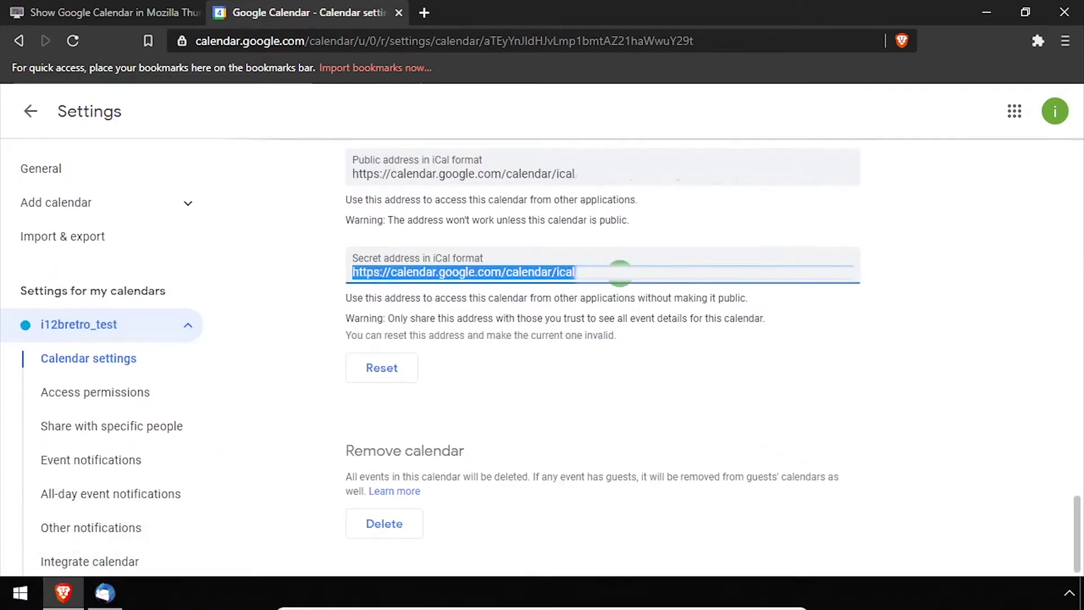
right_click(619, 271)
left_click(652, 286)
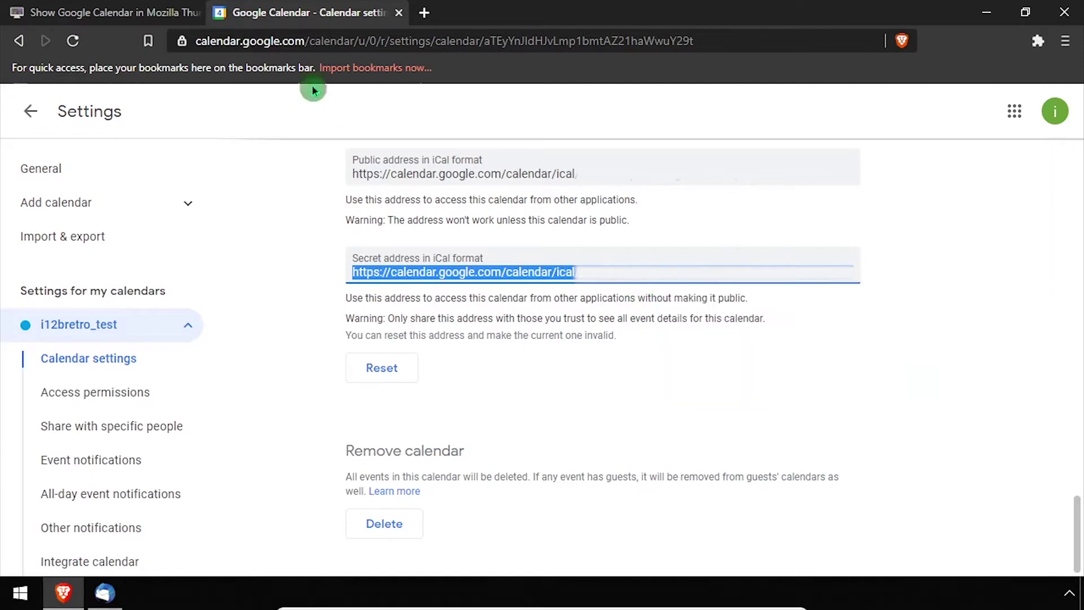
left_click(120, 8)
left_click(105, 594)
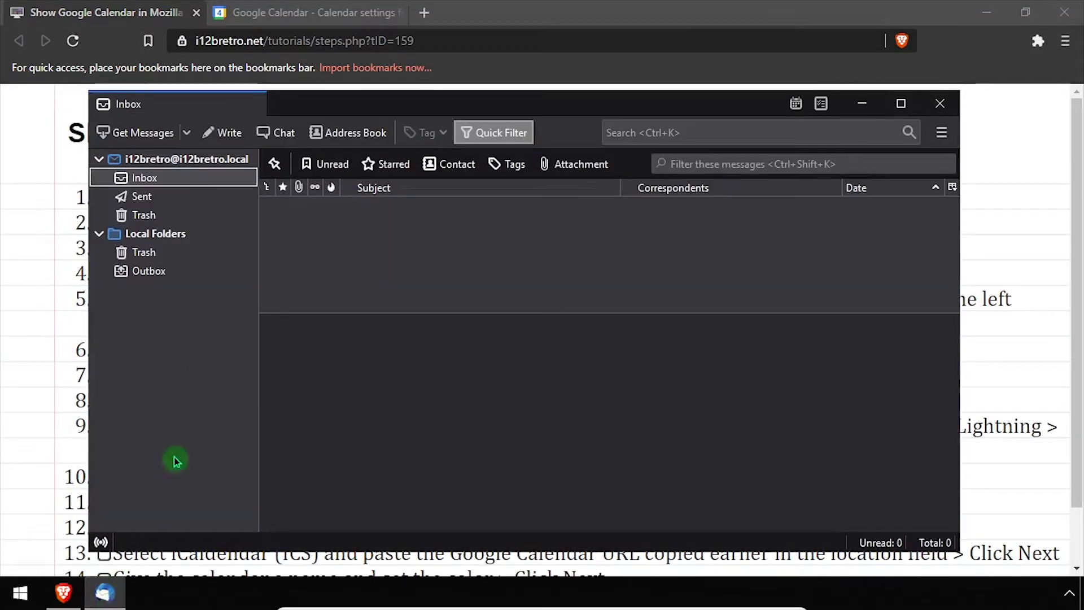
- Start a new On the Network calendar and reach the iCalendar location step
left_click(941, 132)
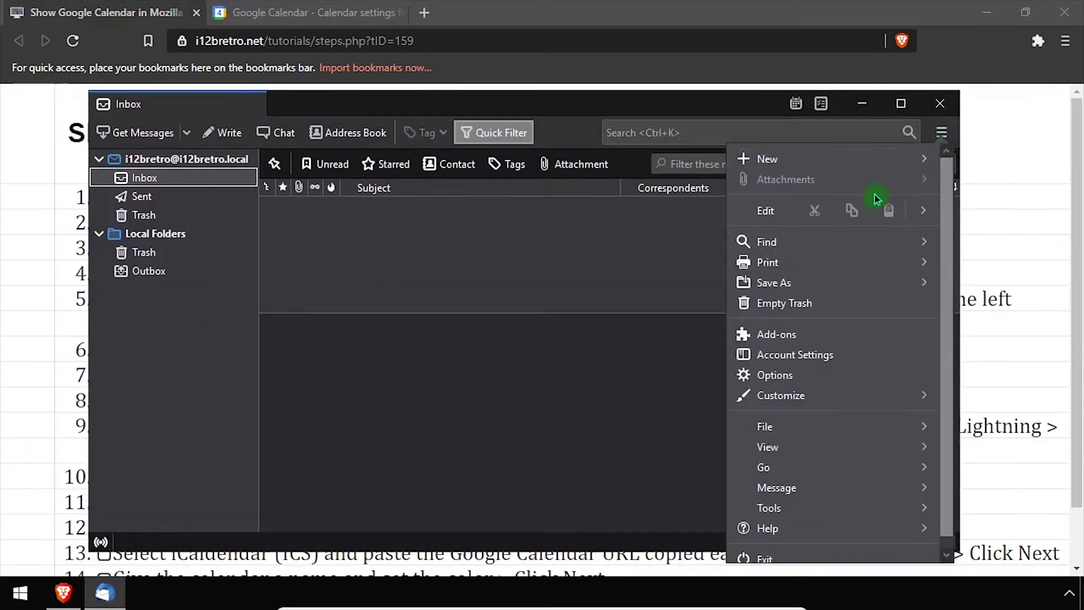
left_click(807, 161)
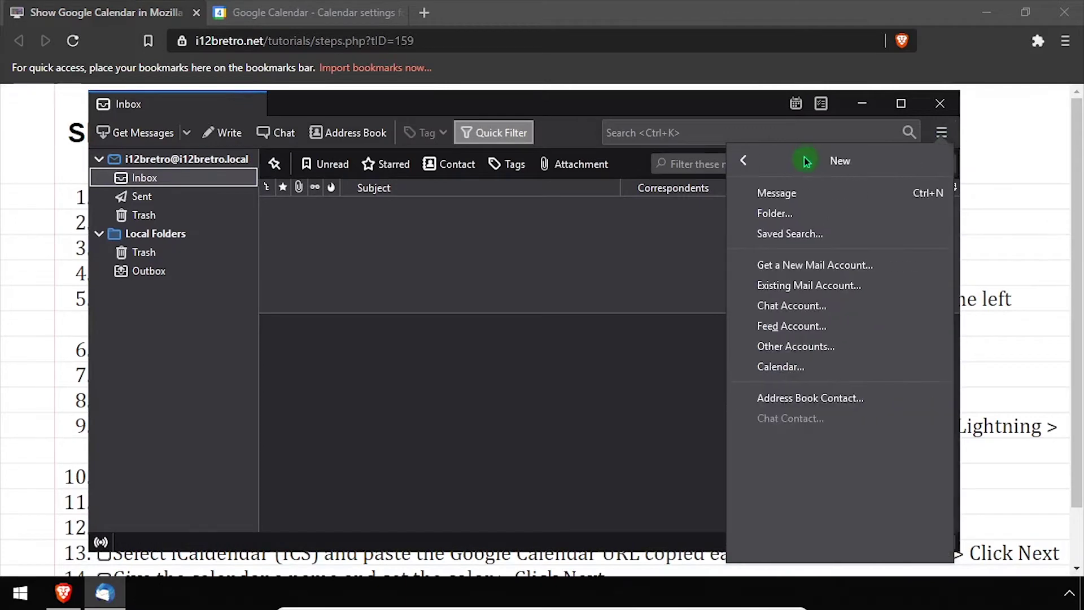
left_click(800, 370)
left_click(434, 288)
left_click(607, 461)
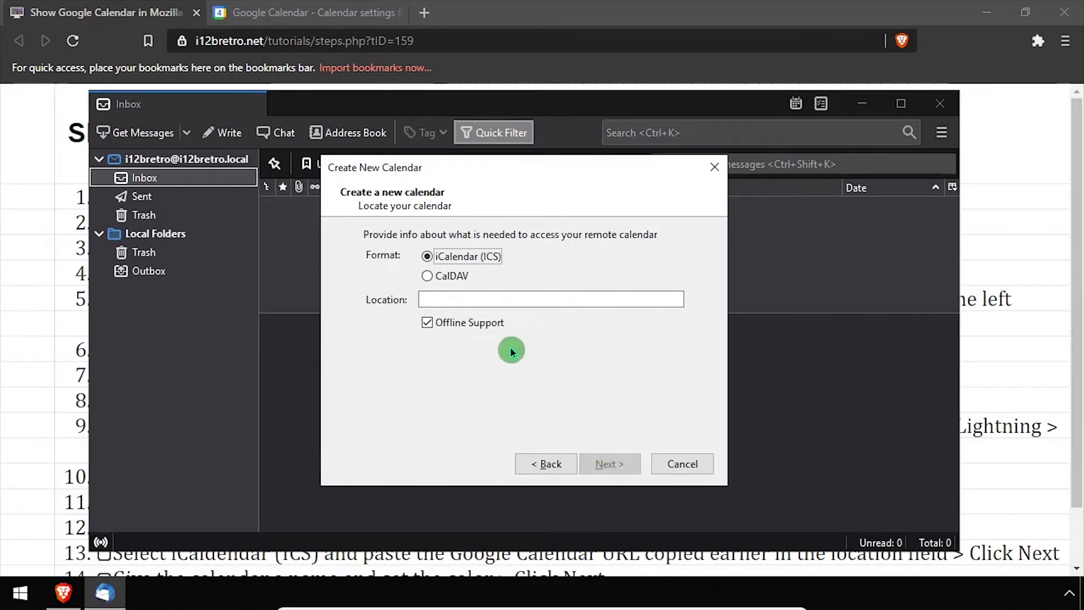
- Paste the secret iCal address as the location and replace the default name with Google Calendar
left_click(491, 301)
key("ctrl+v")
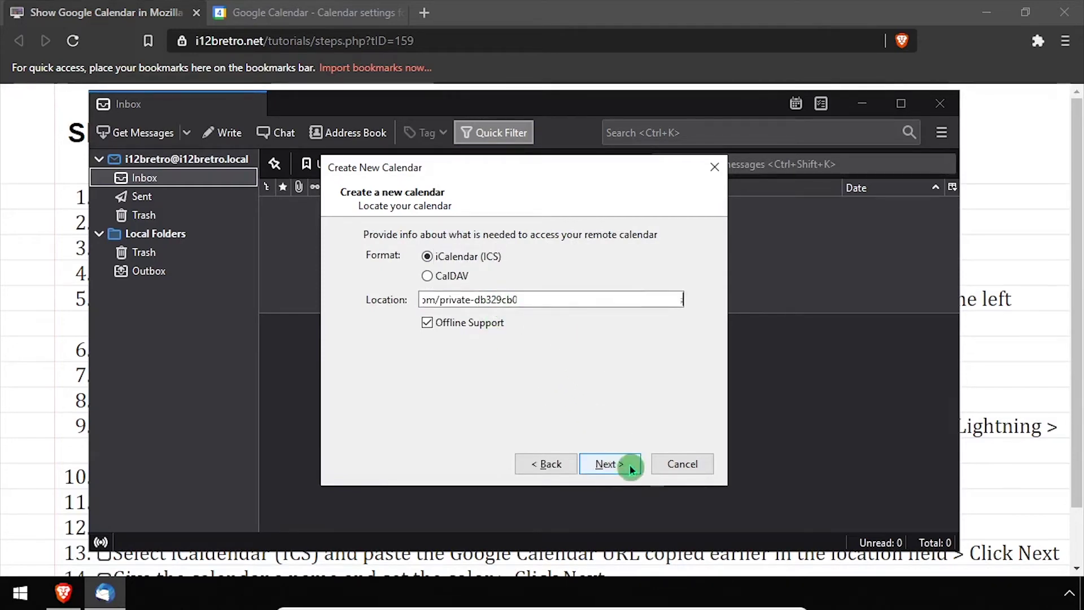
left_click(629, 464)
key("ctrl+a")
type("Google Calendar")
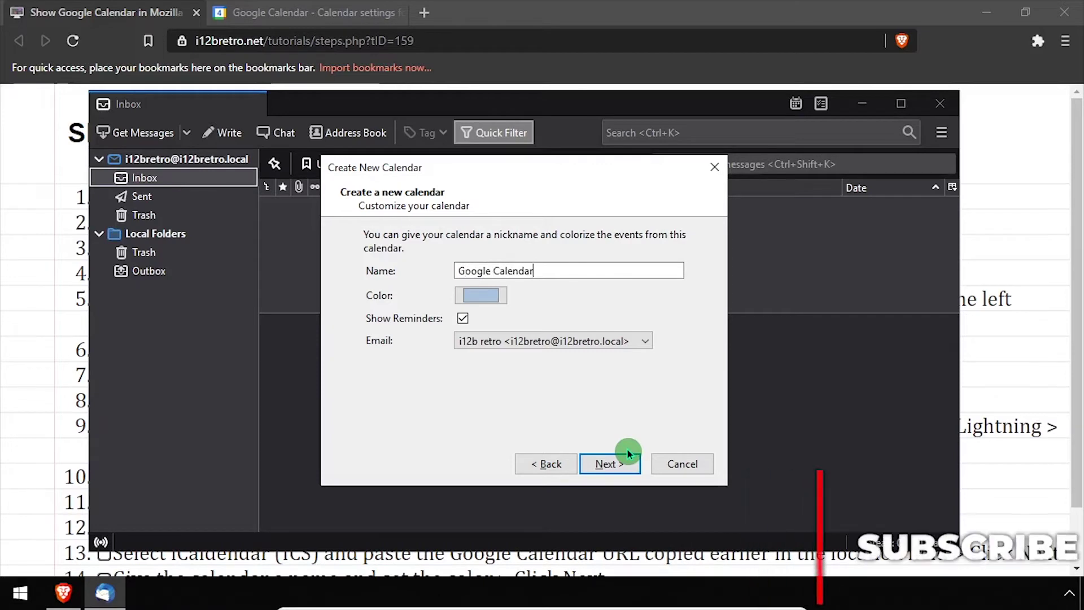
- Make the Google Calendar calendar red and finish creating it
left_click(482, 295)
left_click(347, 254)
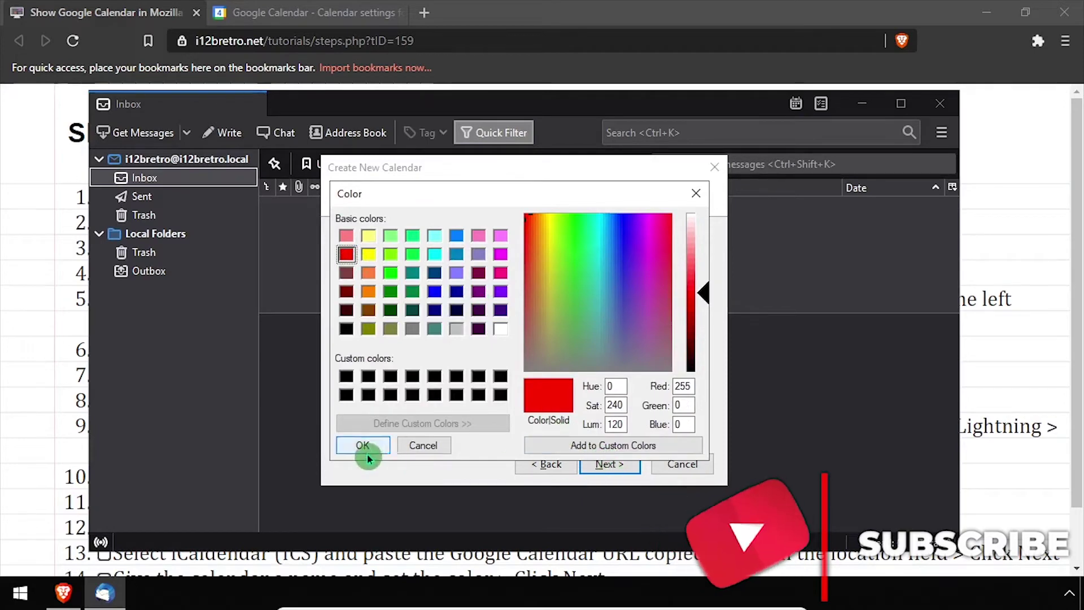
left_click(365, 447)
left_click(610, 465)
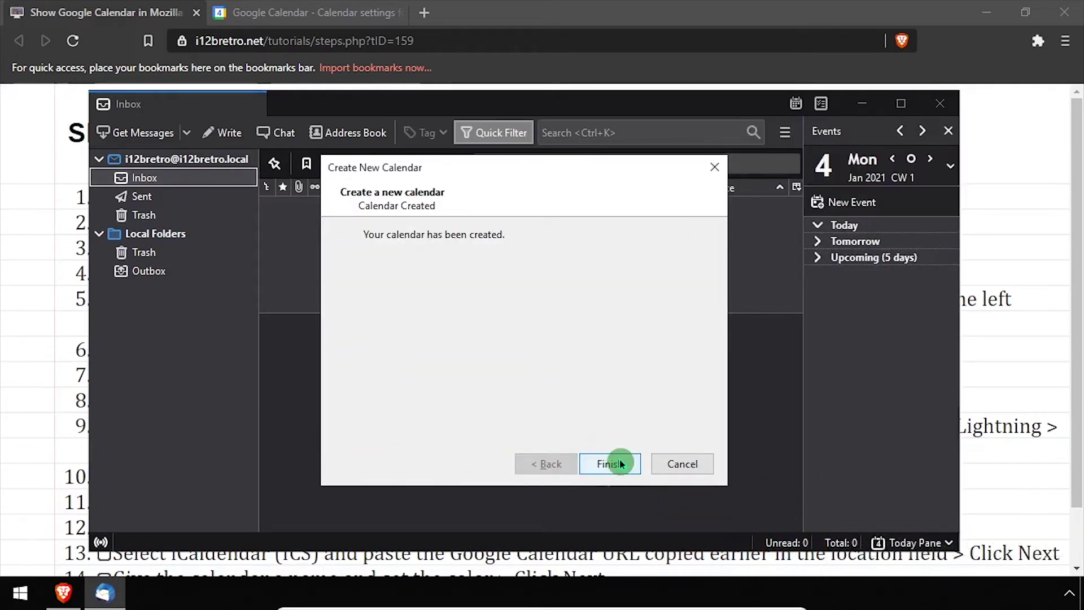
left_click(621, 463)
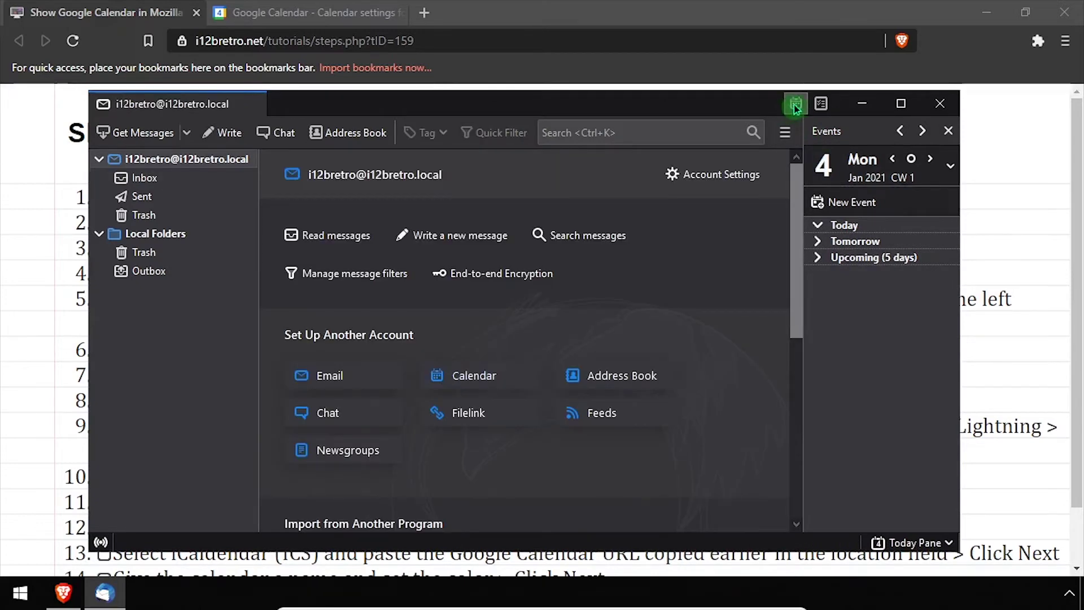
- View the synced January 2021 events in Thunderbird's maximized month calendar, then return to Brave
left_click(797, 104)
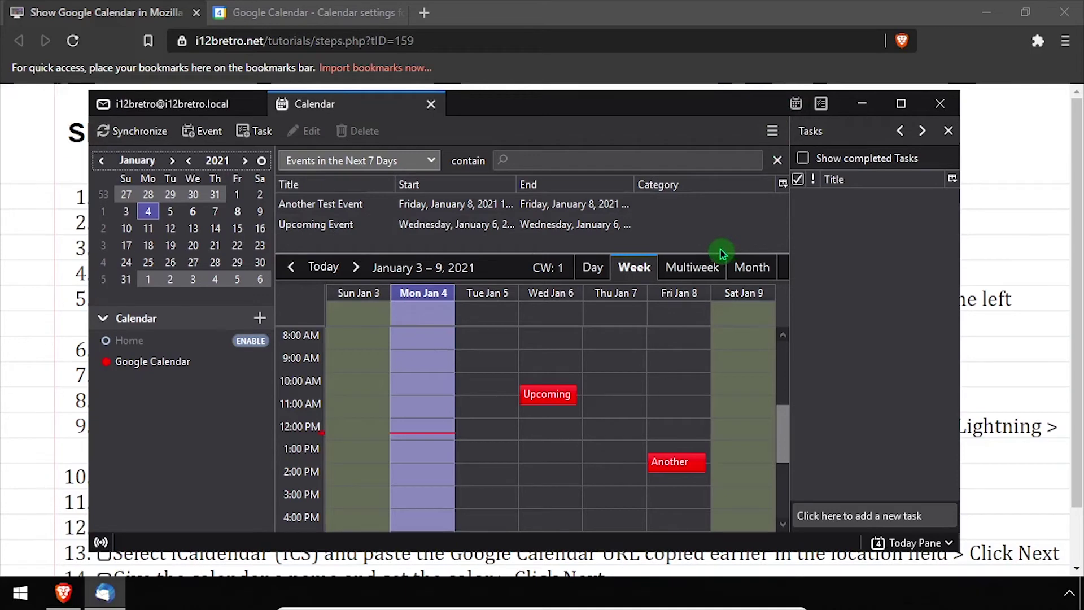
left_click(900, 104)
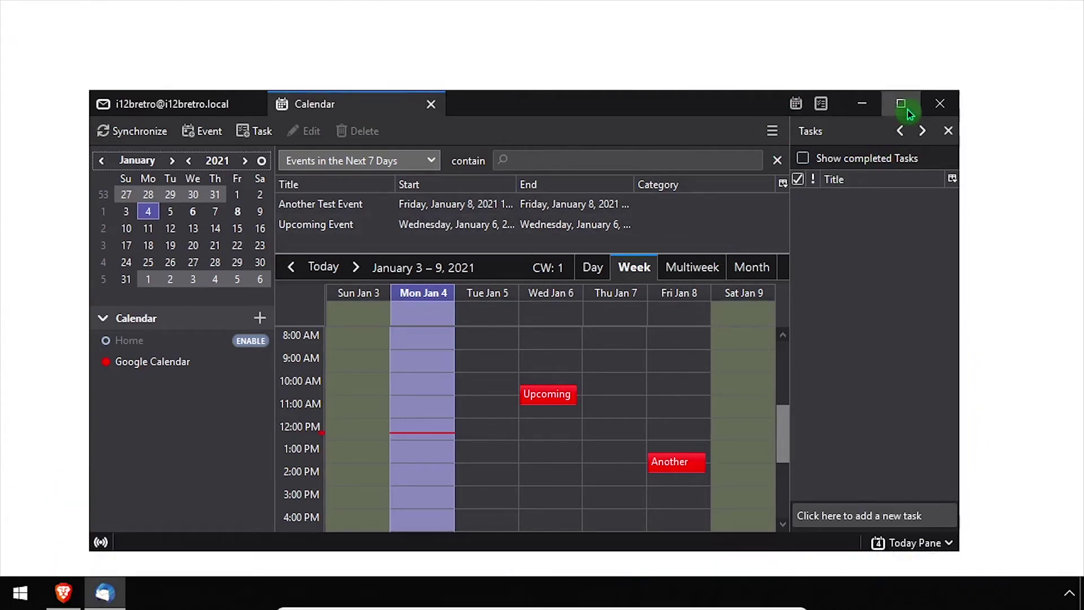
left_click(864, 179)
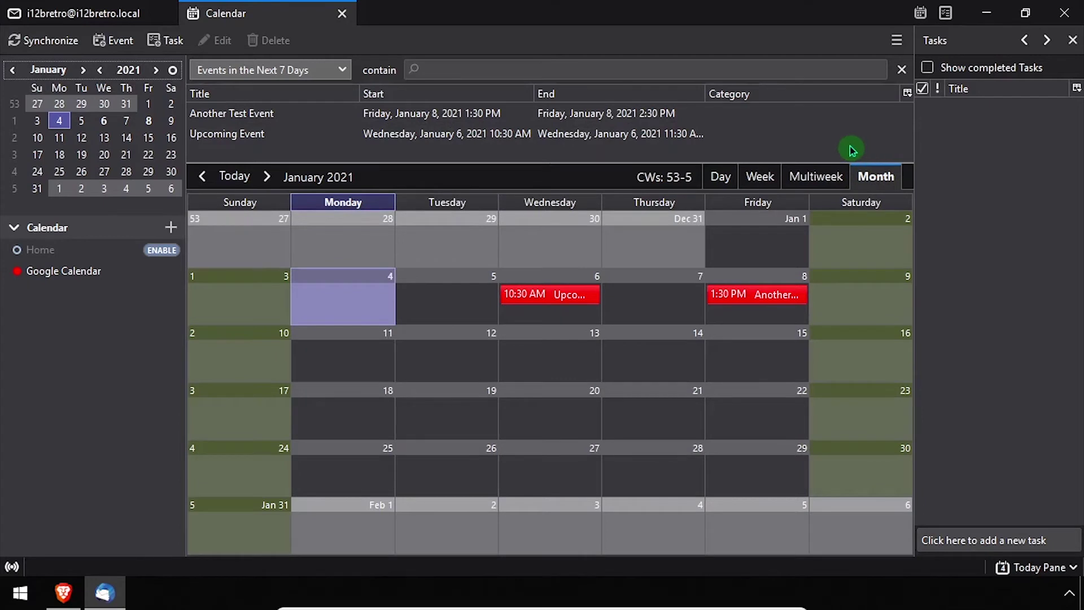
left_click(537, 302)
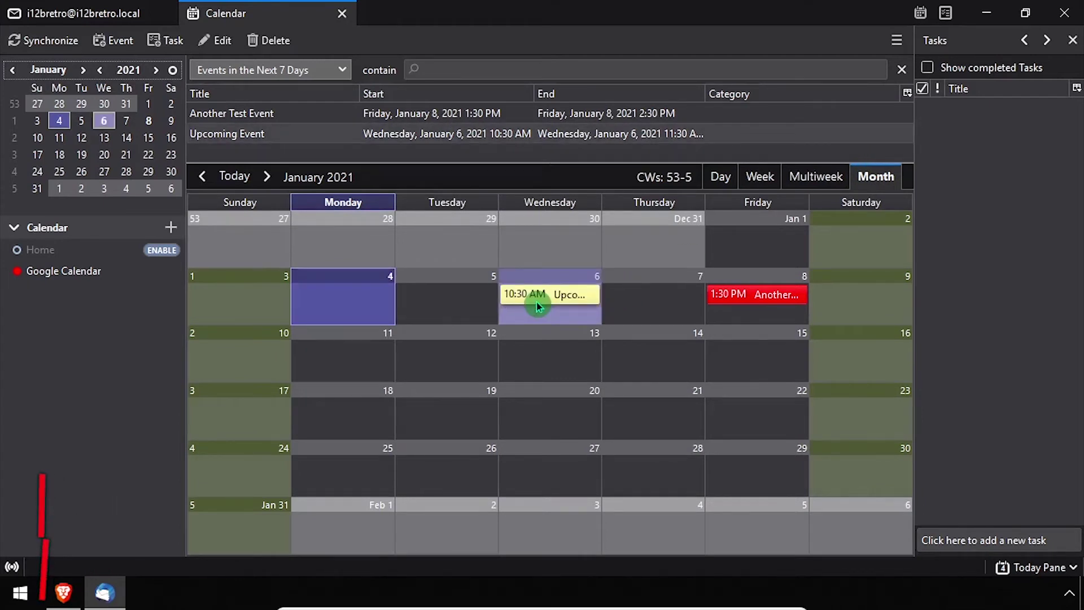
left_click(60, 596)
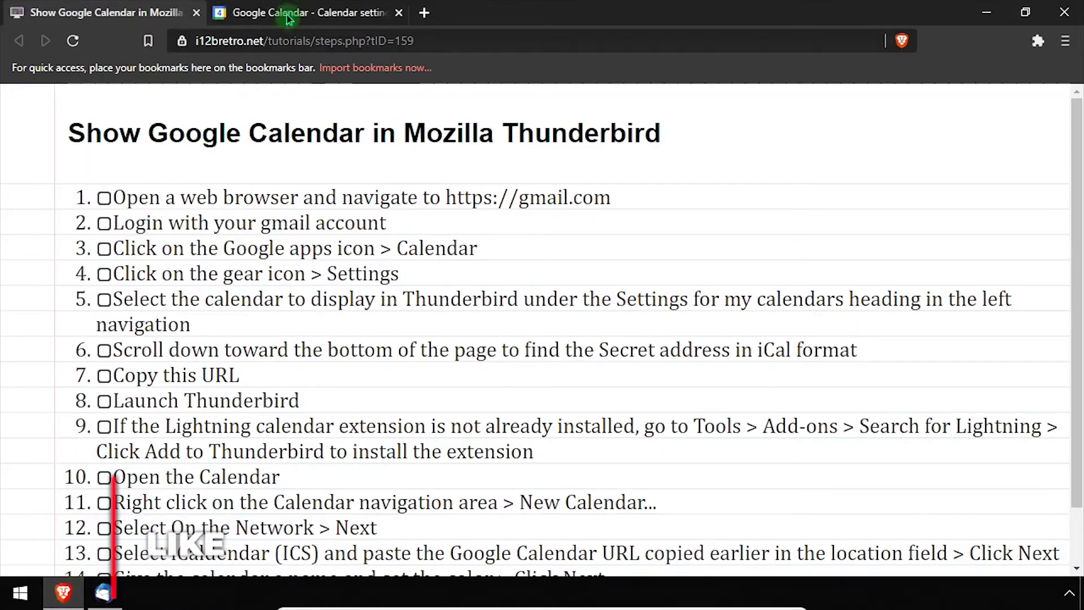
- Save a Test #3 event on Monday, January 4, 1:30–2:30pm in Google Calendar
left_click(289, 12)
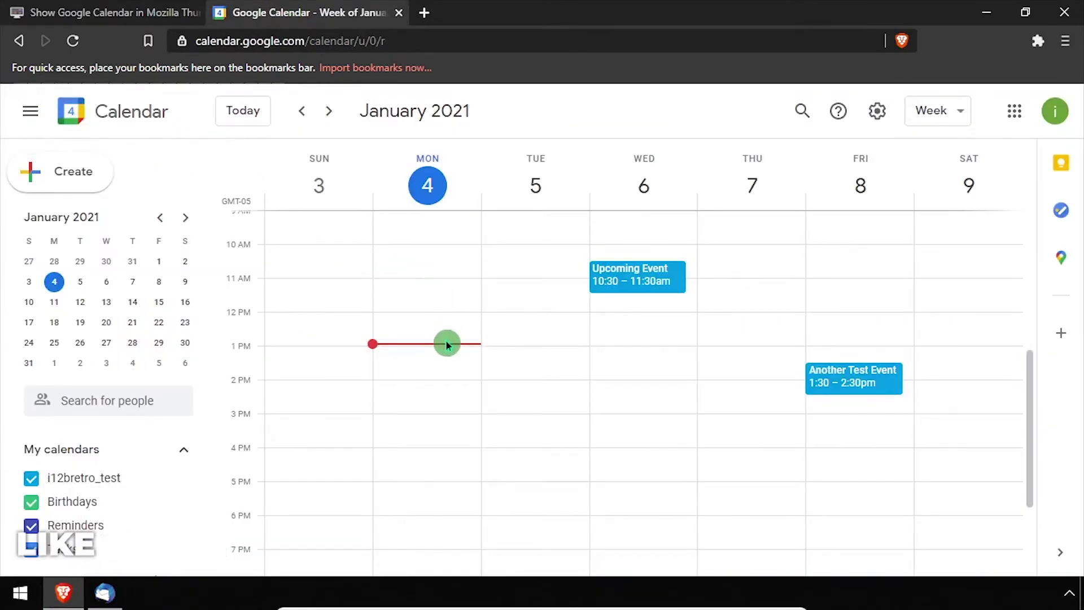
left_click(428, 377)
type("Test #3")
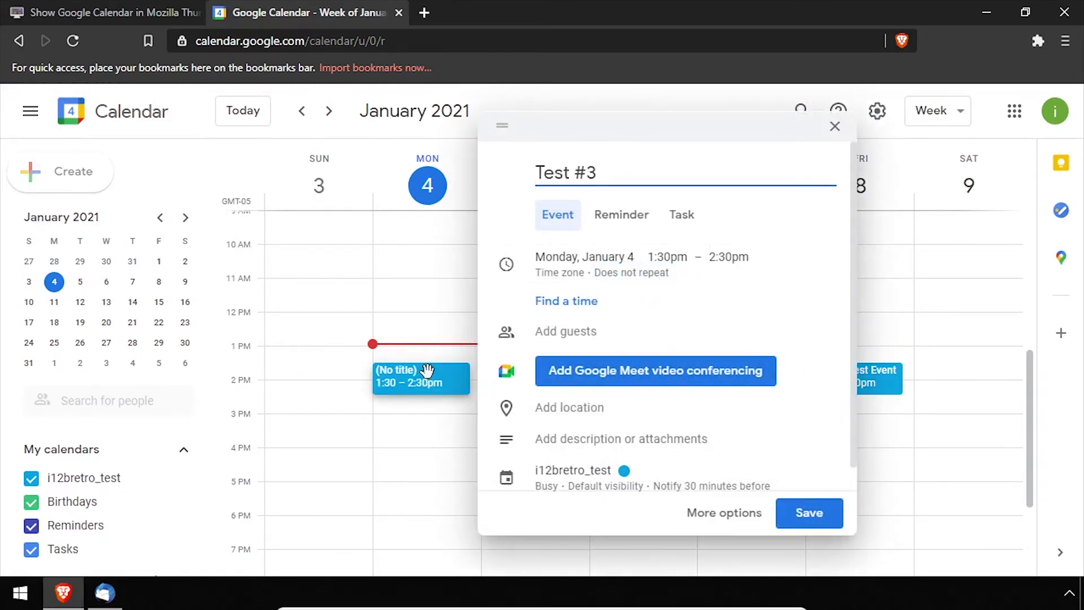
left_click(811, 514)
left_click(811, 517)
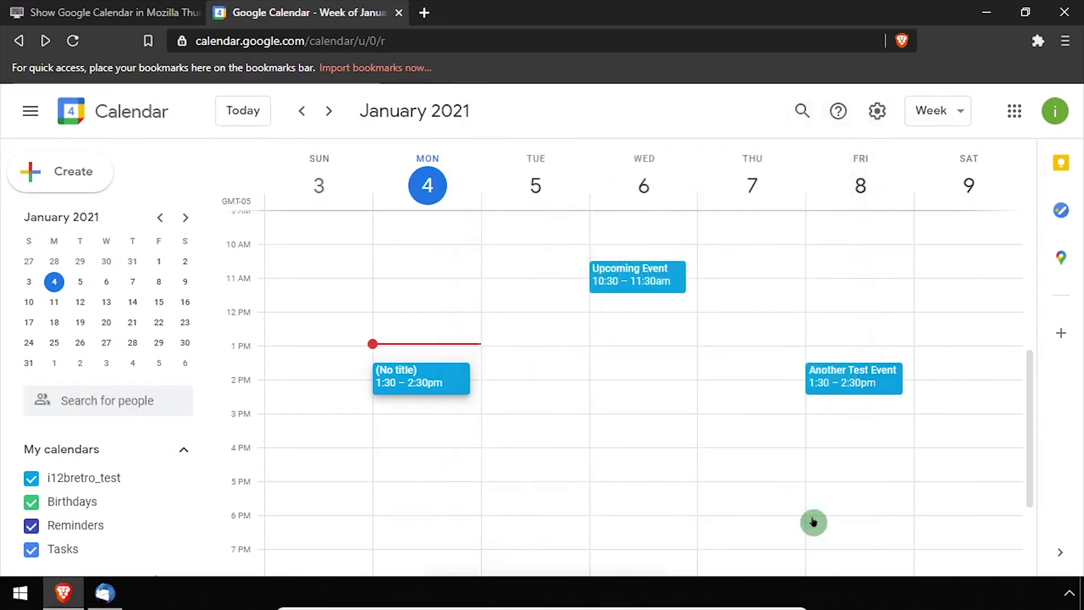
- Synchronize the Google Calendar calendar in Thunderbird to pull in Test #3
left_click(103, 592)
right_click(65, 272)
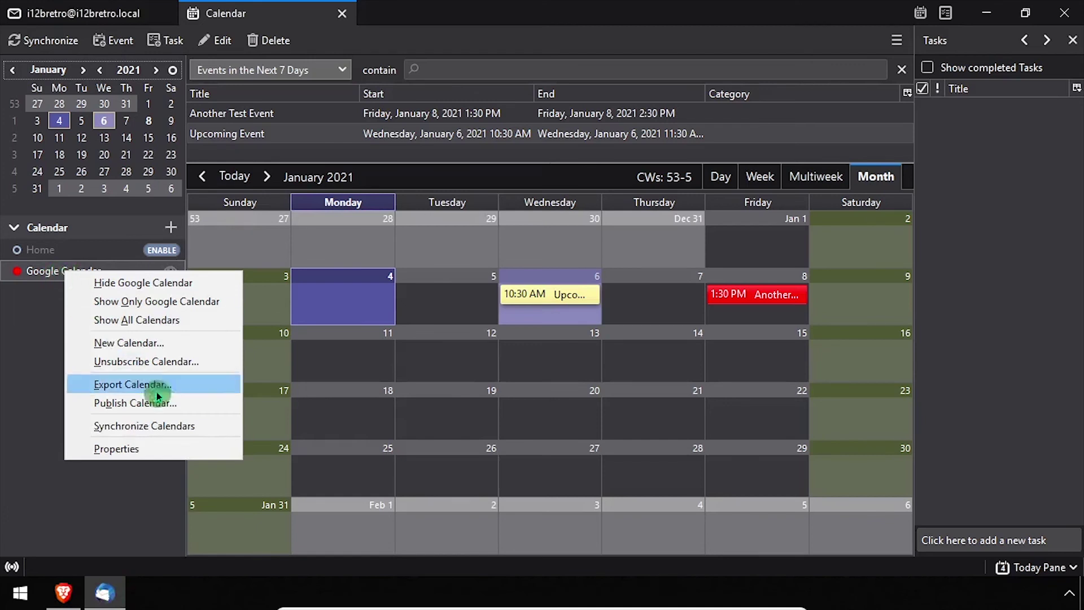
left_click(162, 425)
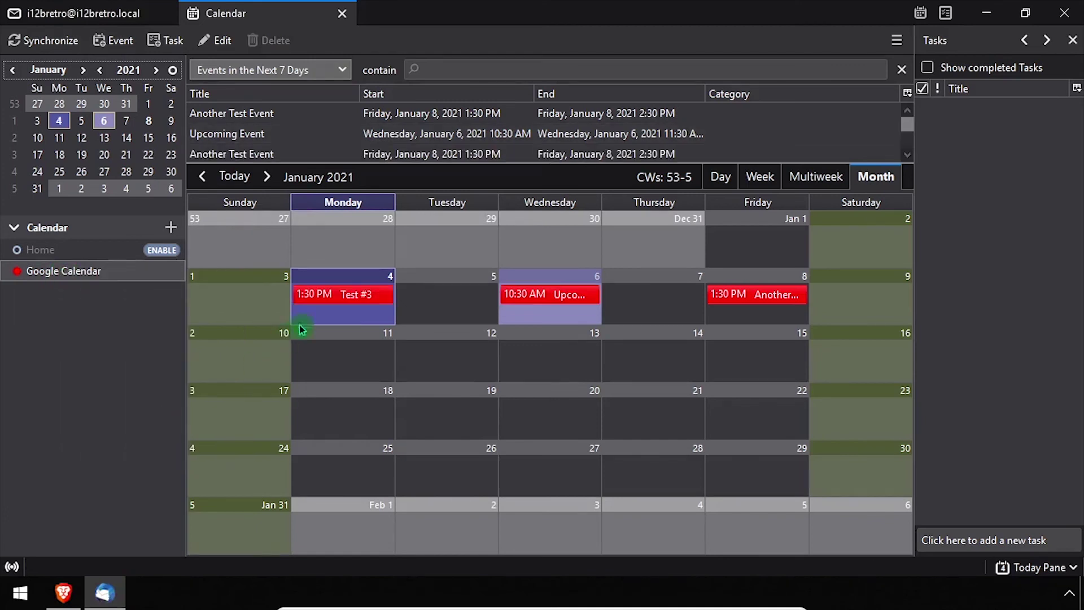